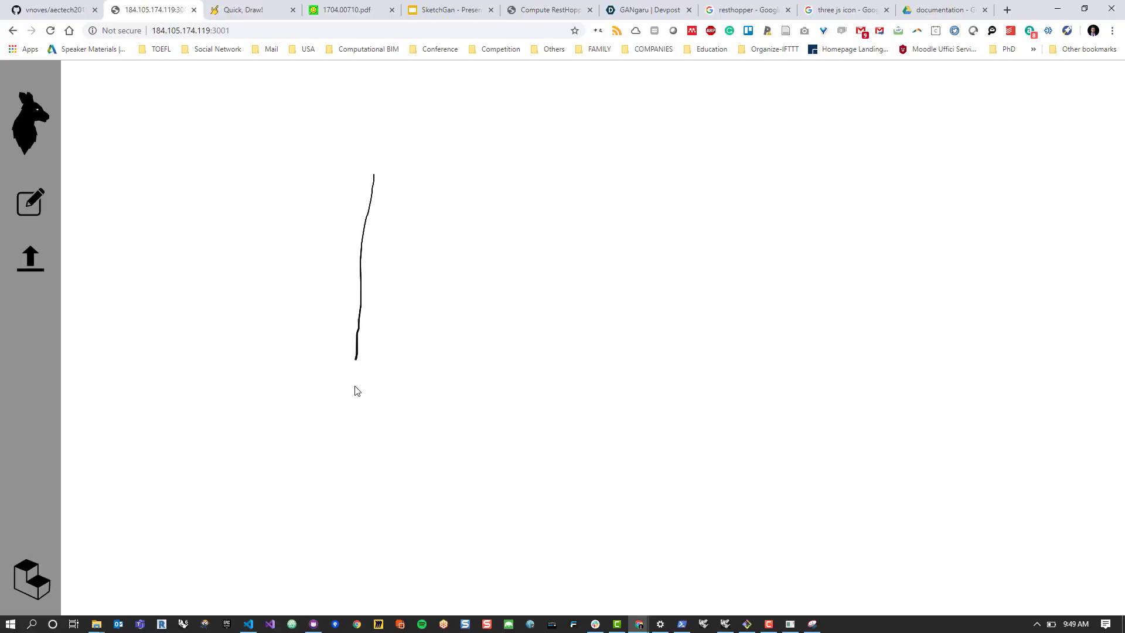
Draw the L-shaped building outline with a tall tower on the SketchGan canvas.
left_click_drag(354, 389, 354, 420)
left_click_drag(340, 419, 473, 372)
mouse_move(371, 174)
left_mouse_down()
mouse_move(402, 284)
mouse_move(396, 345)
left_mouse_up()
left_click_drag(402, 319, 466, 366)
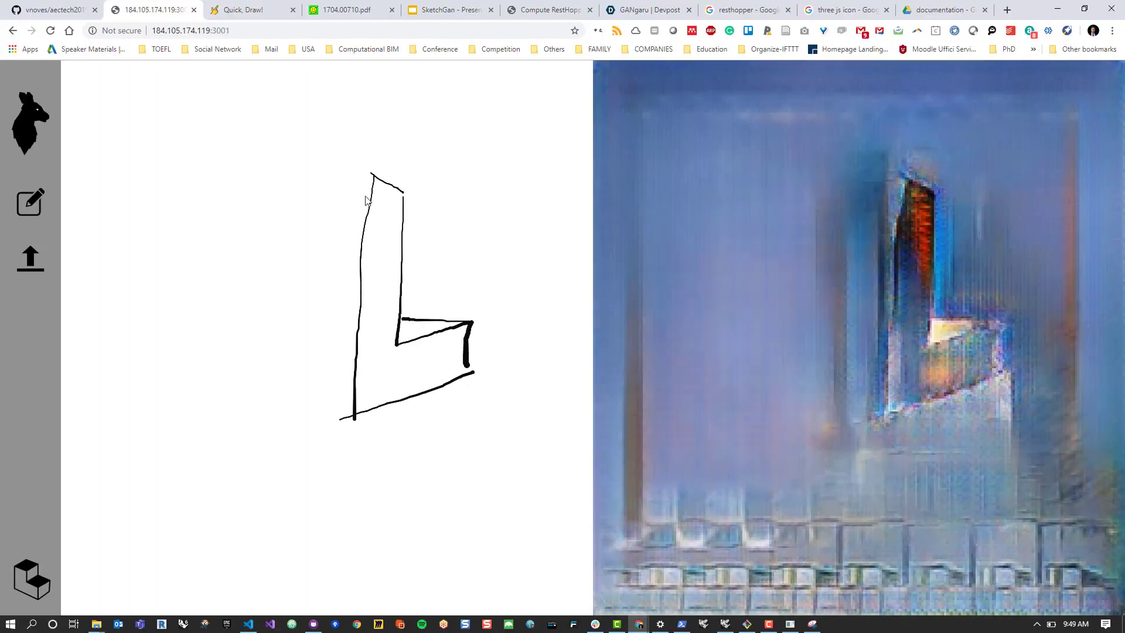
Add a side box, bottom lines and a long ground line, then open the 3D mesh viewer.
left_click_drag(370, 174, 241, 296)
left_click_drag(231, 363, 472, 375)
left_click_drag(88, 378, 571, 368)
left_click(30, 580)
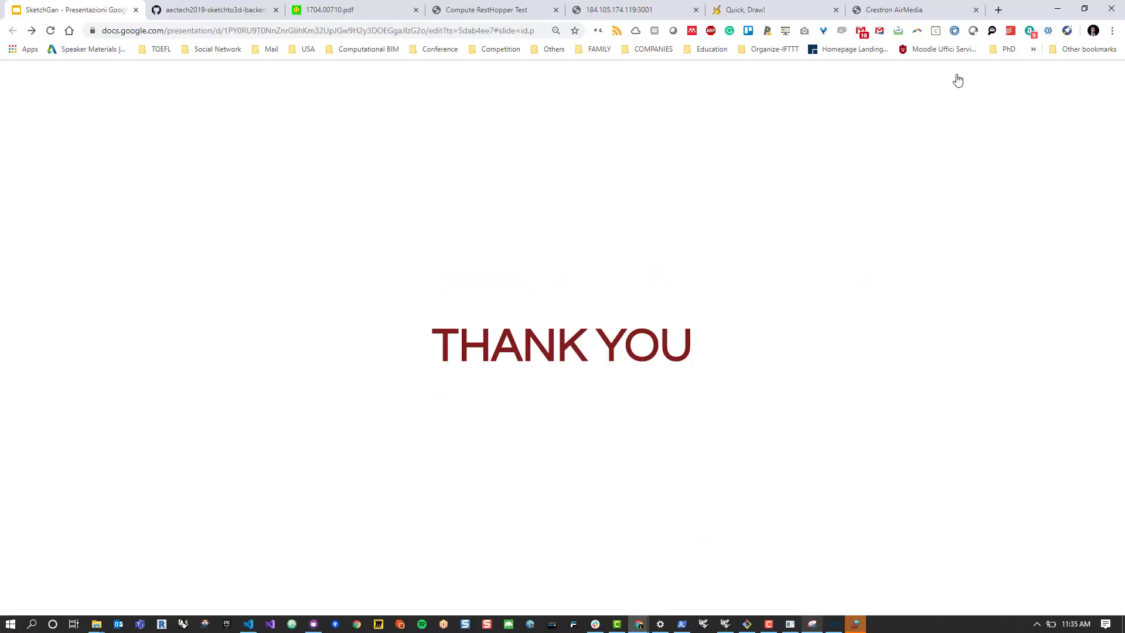
Leave the deck for the SketchGan sketching page, then the Crestron AirMedia page.
left_click(618, 13)
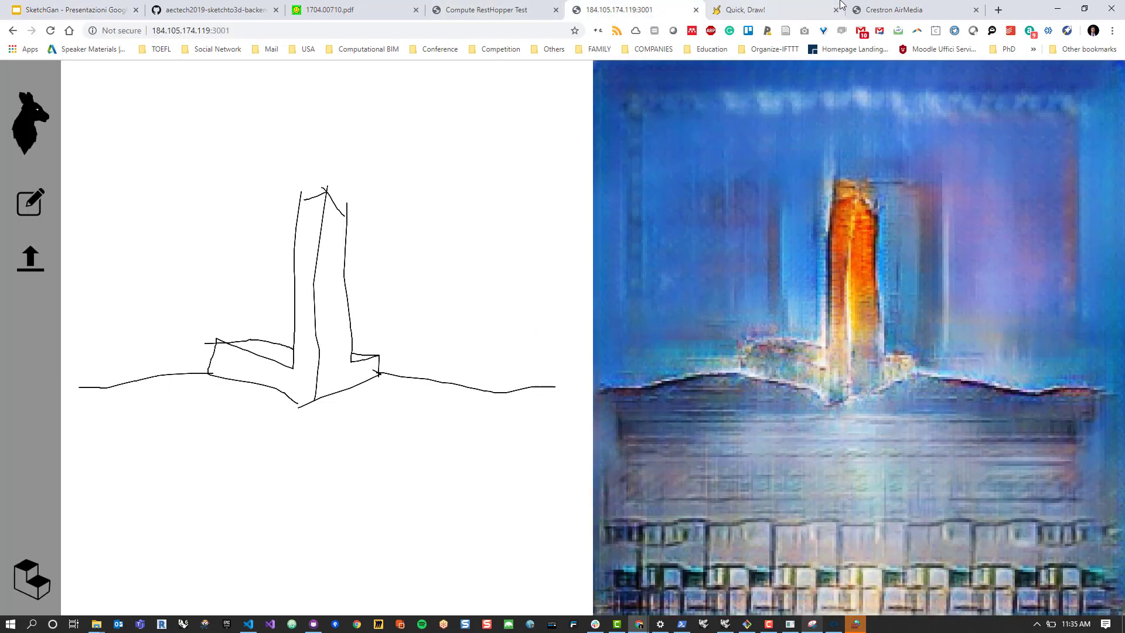
left_click(886, 9)
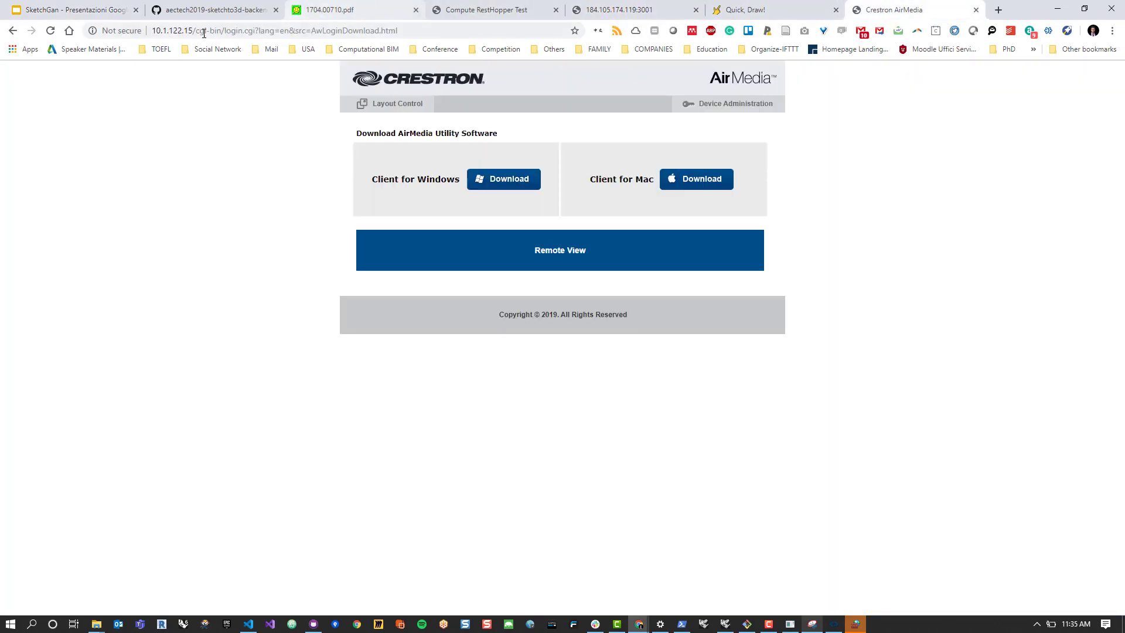
Bring up the arXiv paper 1704.00710.pdf in the PDF viewer.
left_click(350, 8)
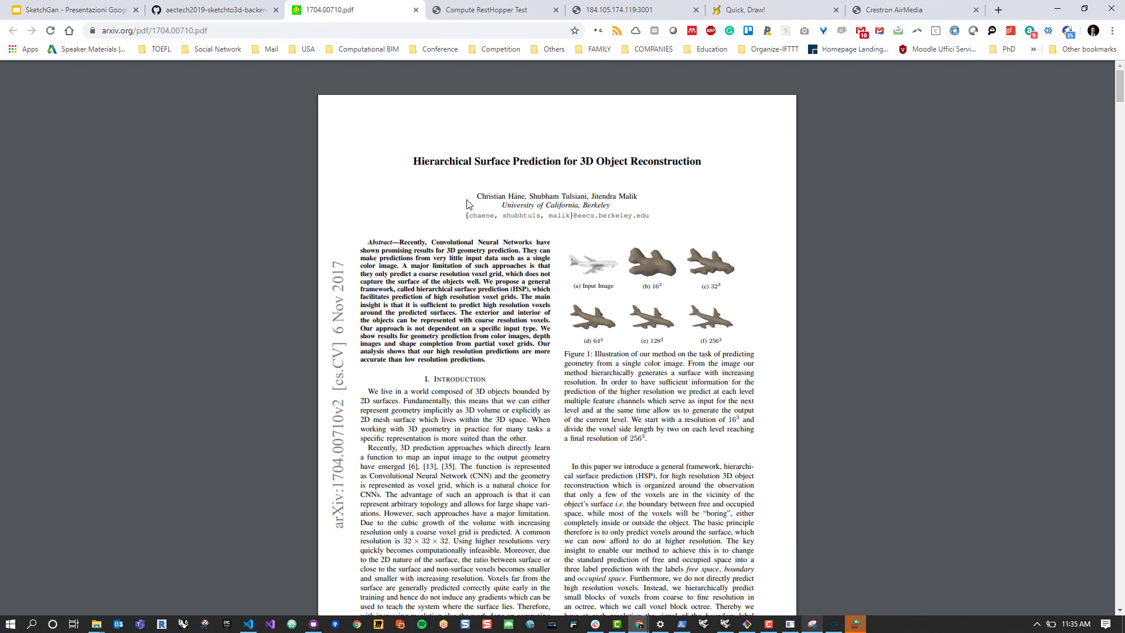
Show the Compute RestHopper Test cube page with its sliders, then switch to Grasshopper's cube definition.
left_click(476, 17)
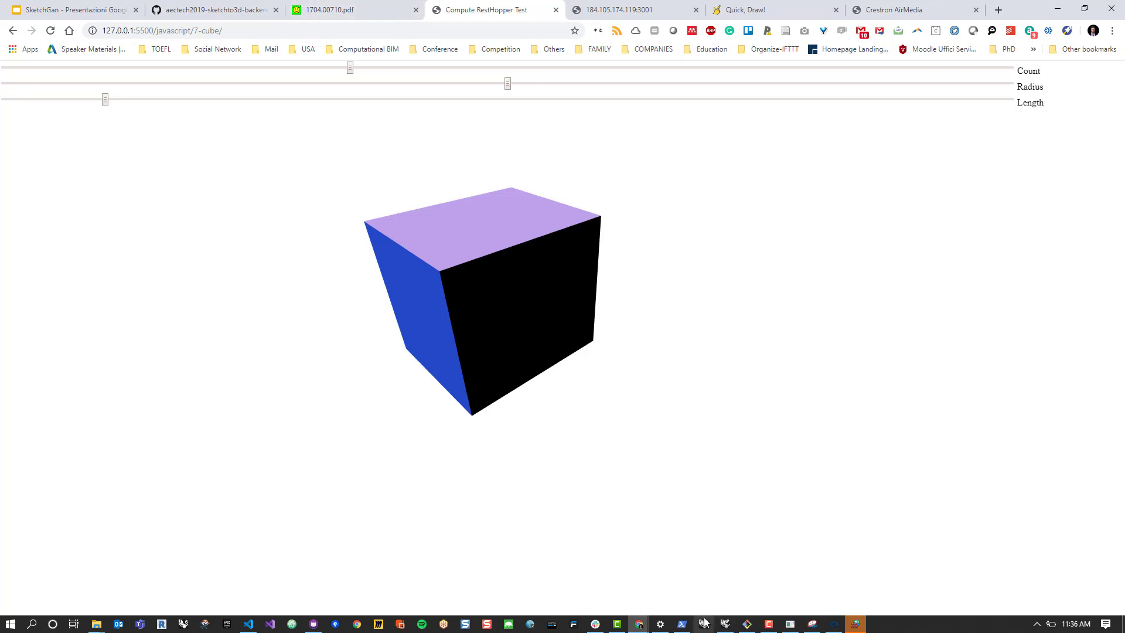
left_click(725, 623)
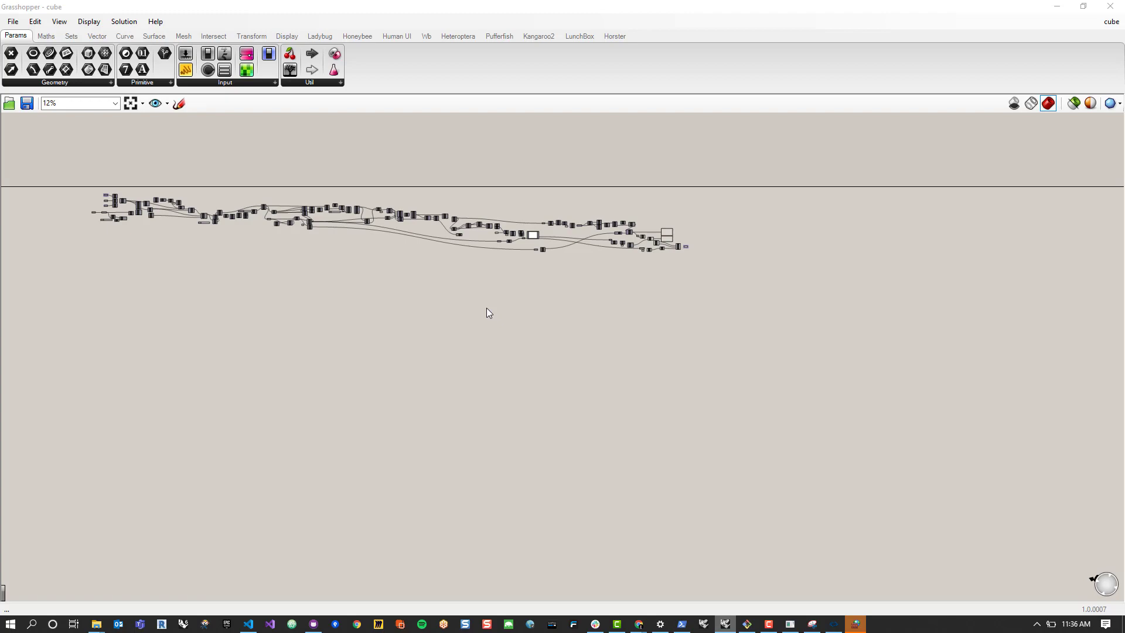
Restore down the Grasshopper window so Rhino's red cube model shows behind it.
left_click(1084, 7)
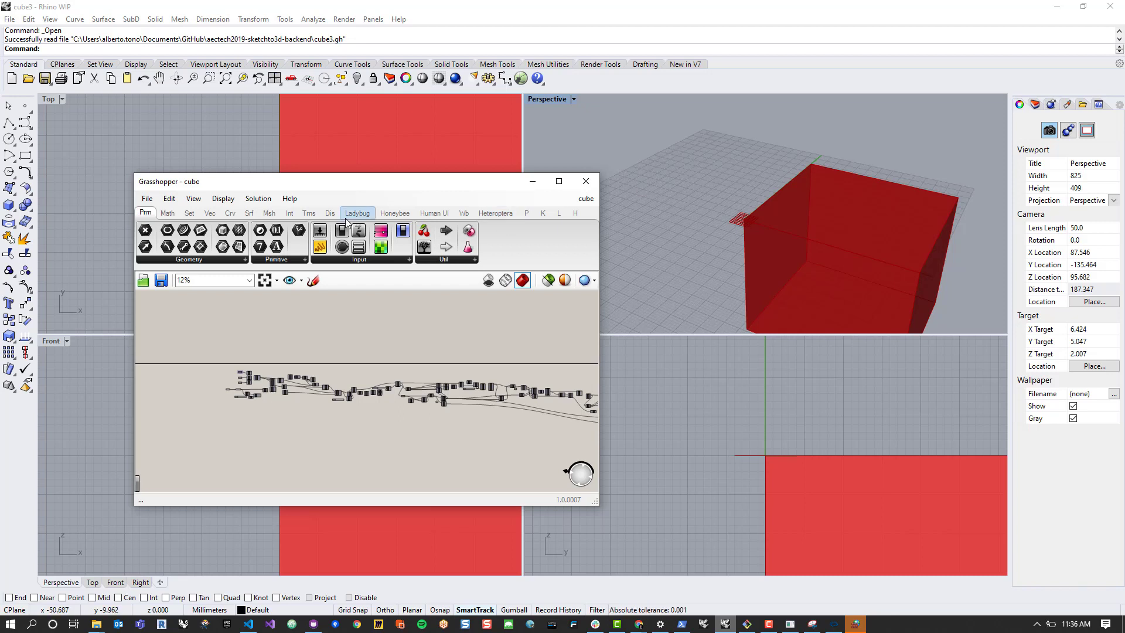
Bring up the thumbnails of all open Chrome windows from the taskbar.
left_click(639, 625)
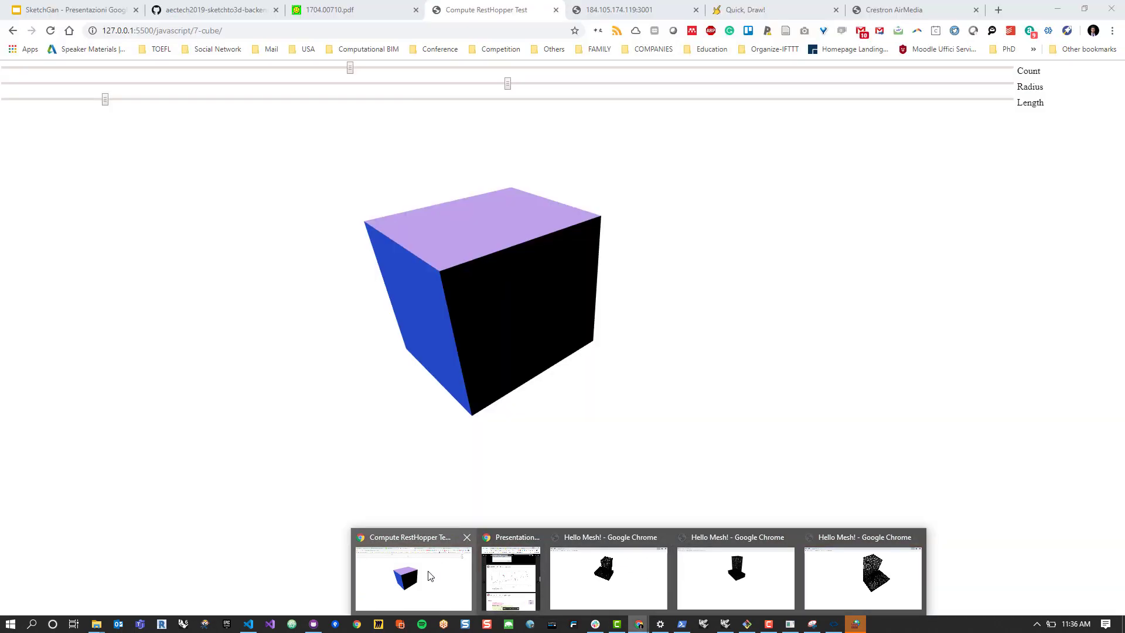
Return to the SketchGan deck and view slides 16 and 15, GANgaru FUNCTIONALITY.
left_click(431, 576)
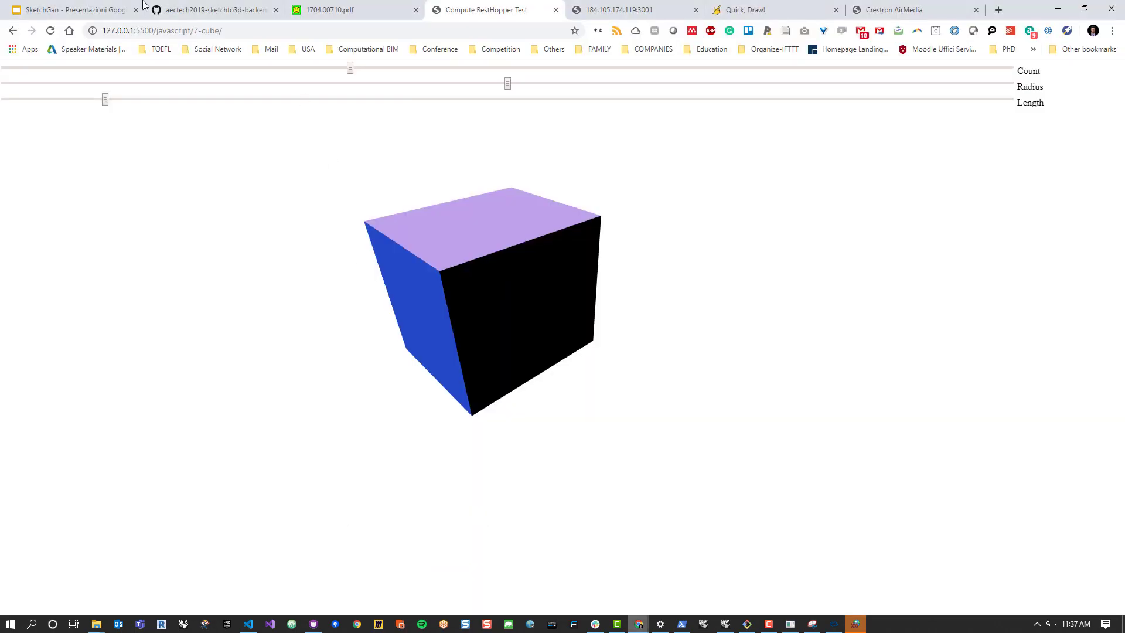
left_click(82, 10)
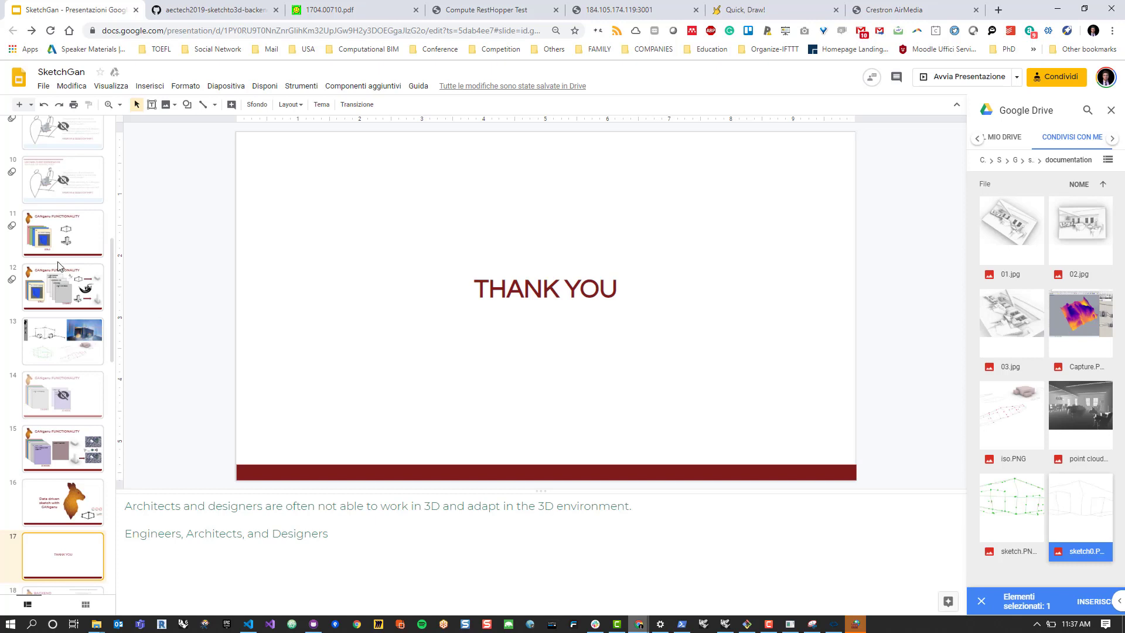
left_click(67, 485)
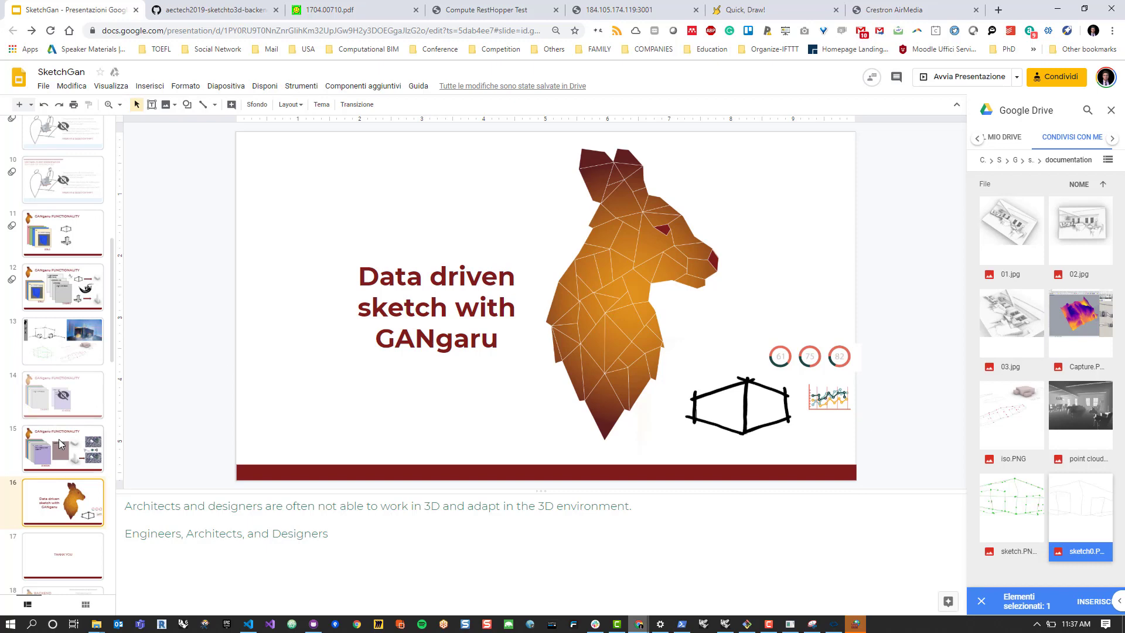
left_click(59, 444)
Jump to slide 21, Hackathon ML progress, and step through the following slides up to USE CASE.
scroll(75, 334, "down", 1)
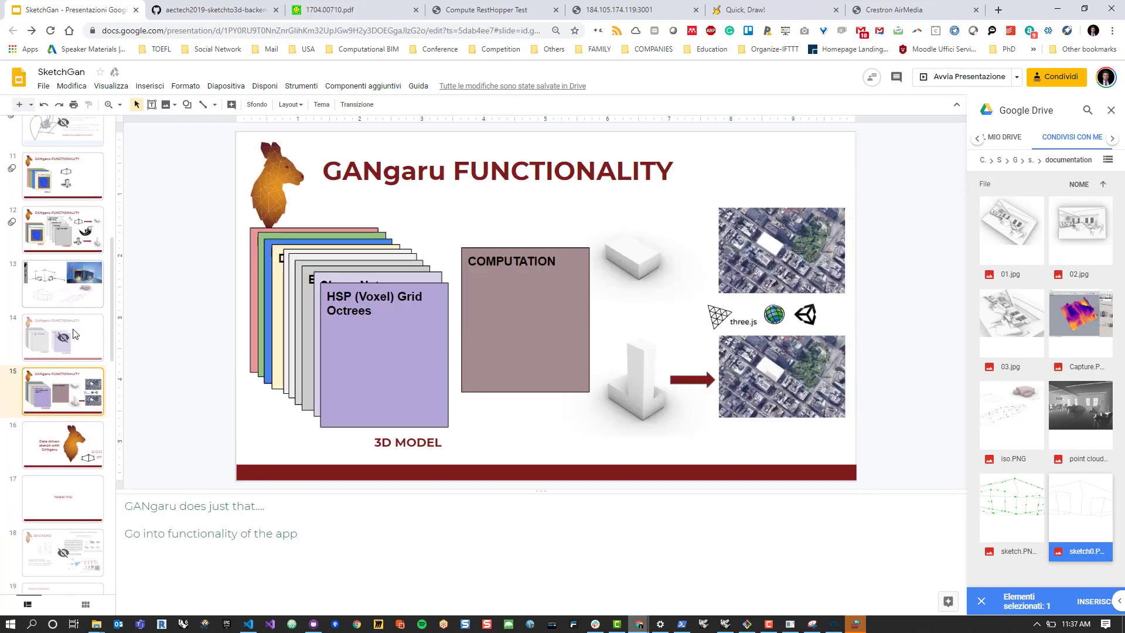
scroll(74, 334, "down", 5)
left_click(70, 465)
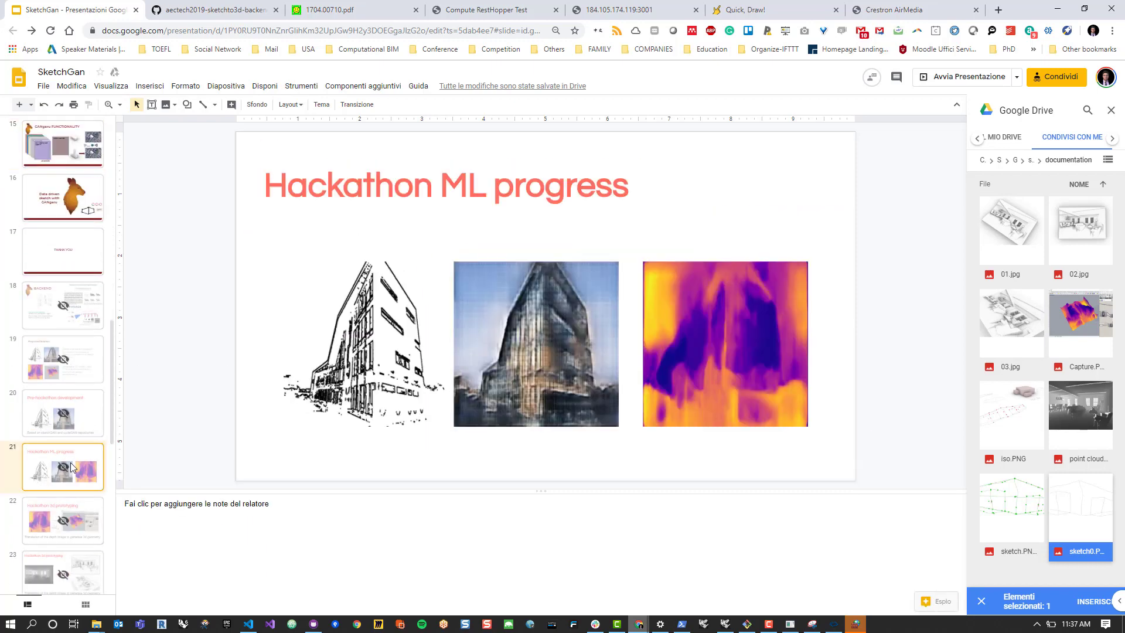
key("Down")
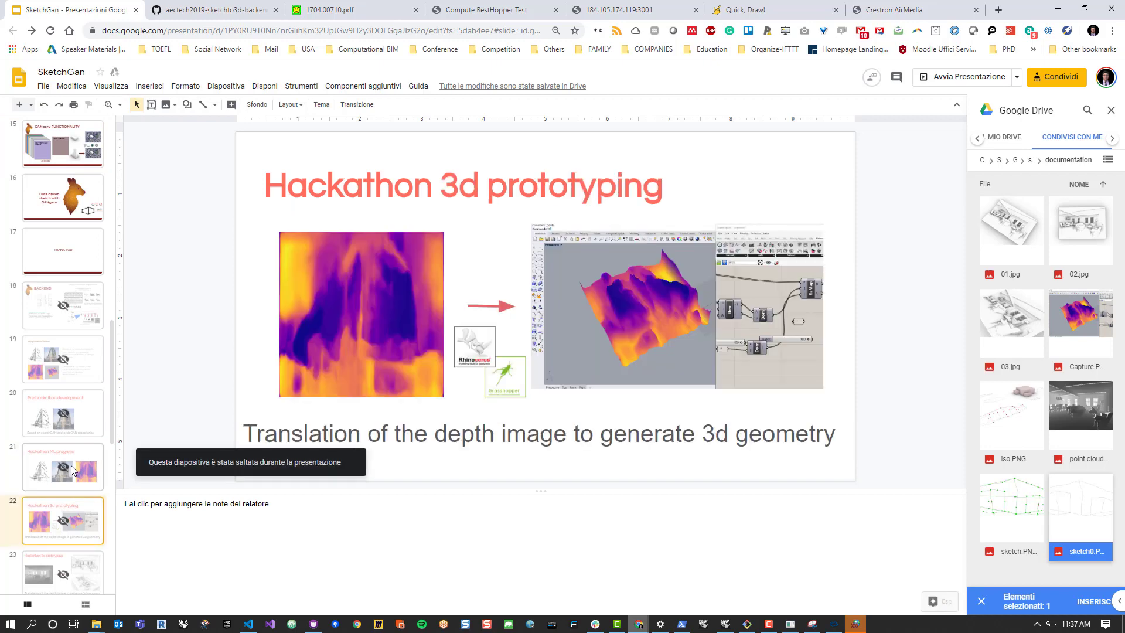
key("Down")
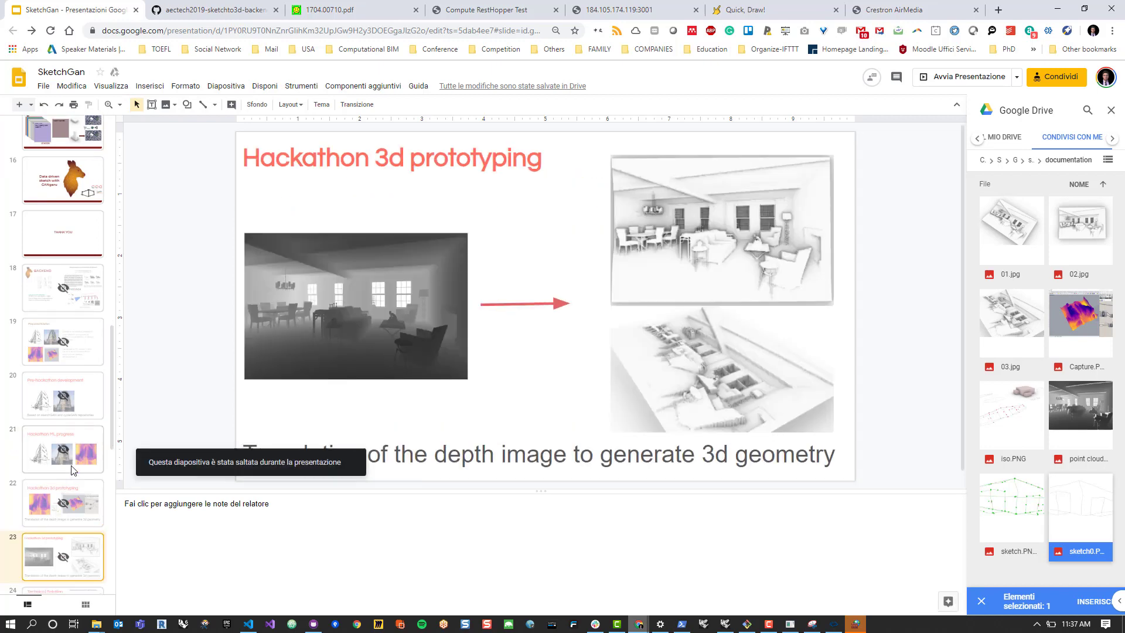
key("Down")
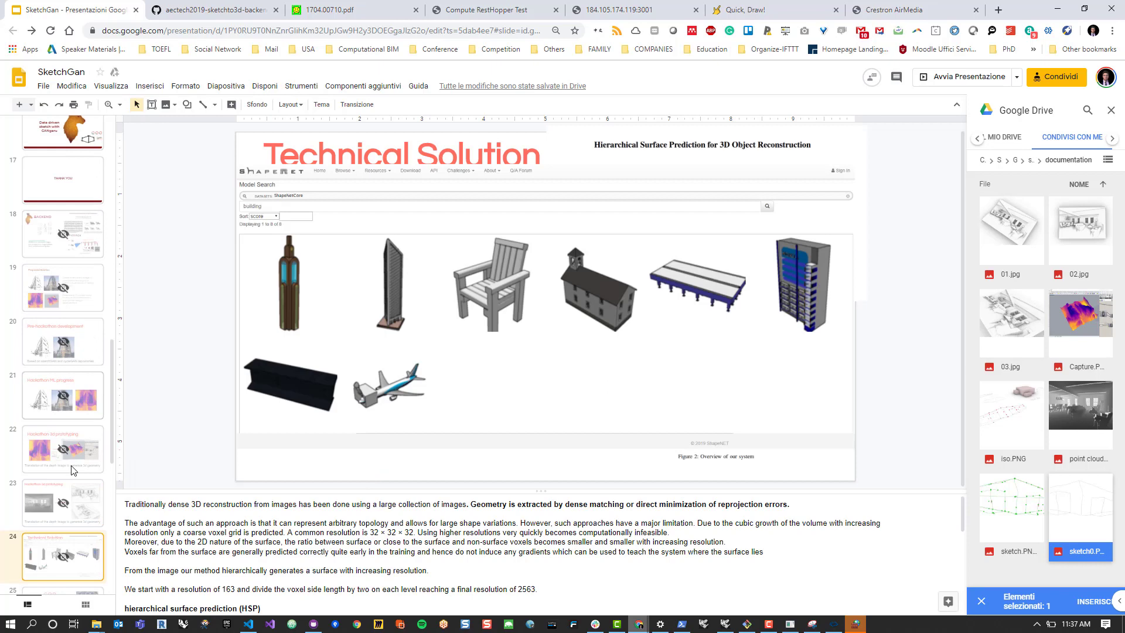
key("Down")
key("Down")
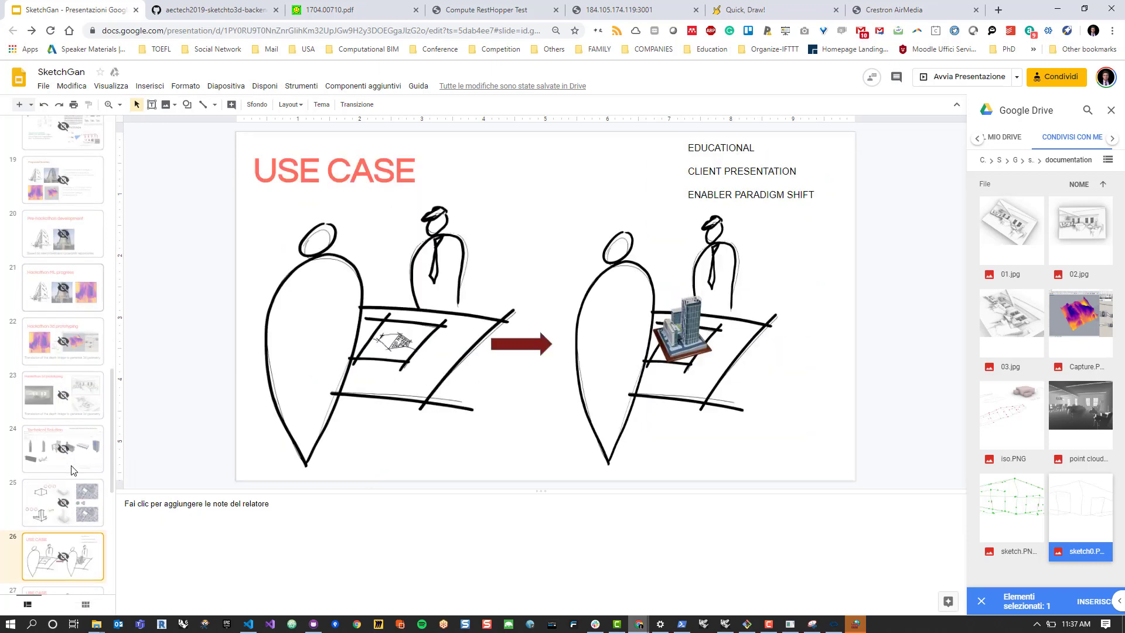
key("Down")
key("Down")
key("Down")
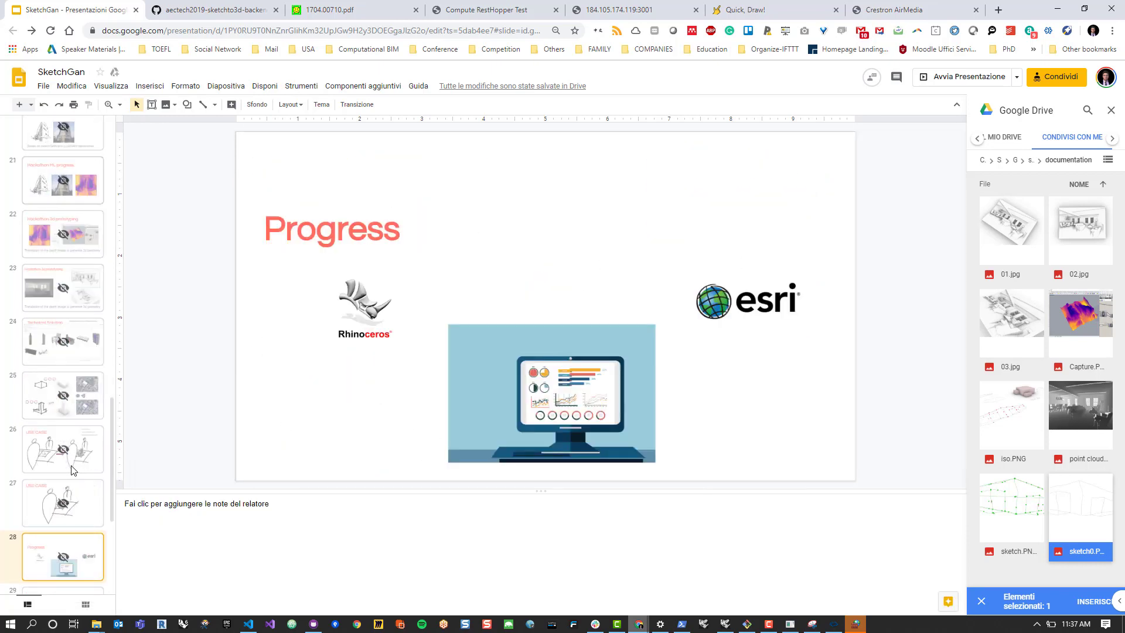
key("Up")
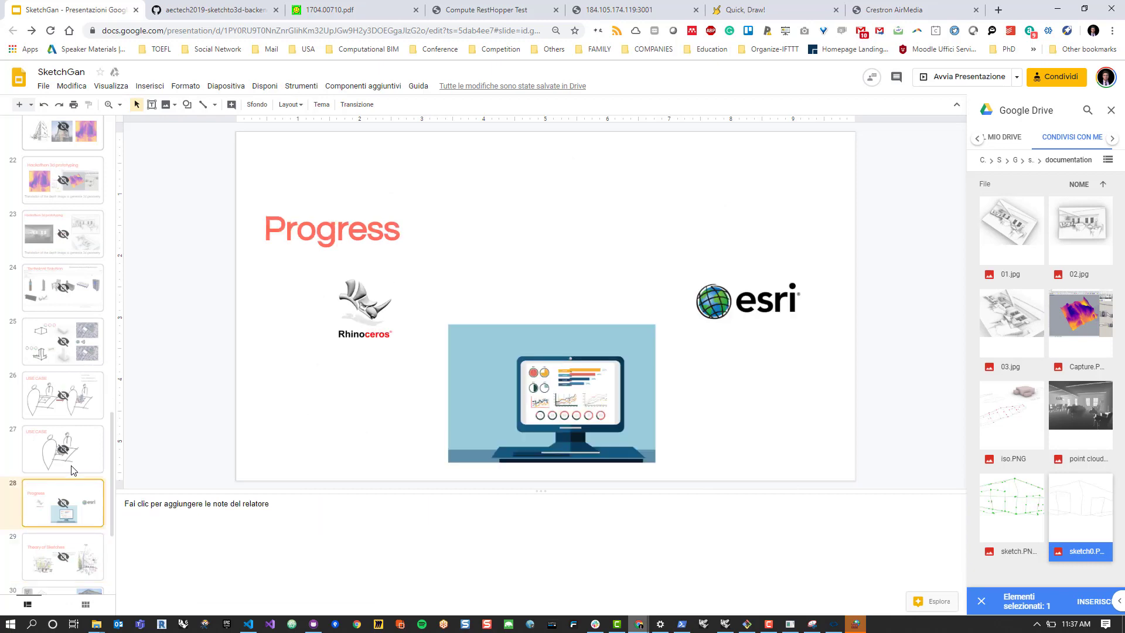
Go back to slide 12, GANgaru FUNCTIONALITY, with its speaker notes.
scroll(89, 470, "down", 3)
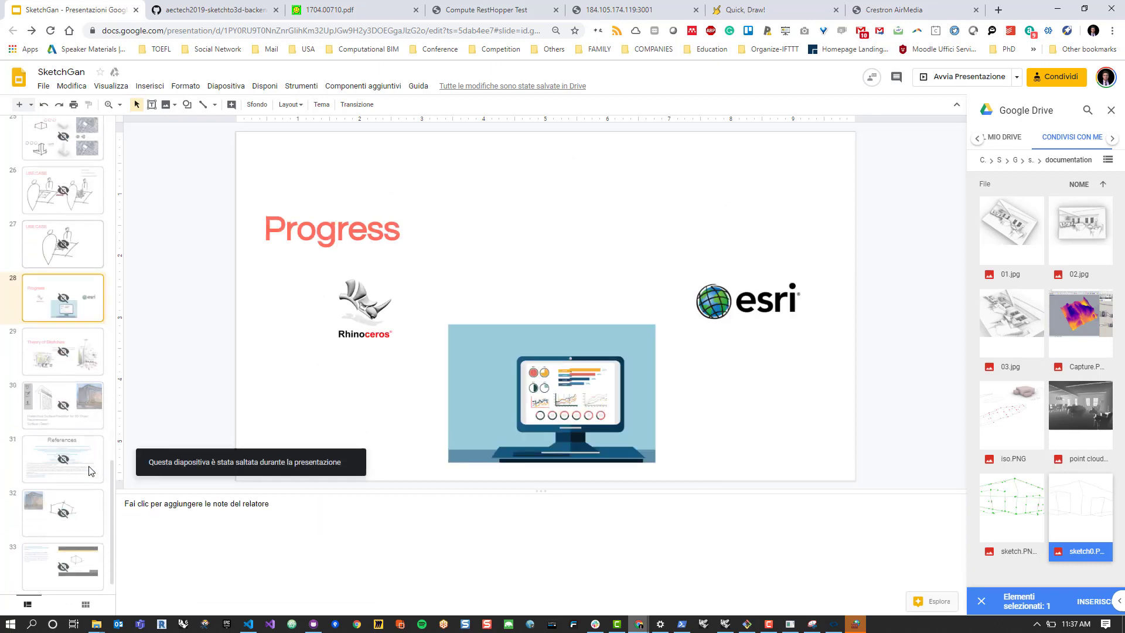
scroll(89, 470, "up", 15)
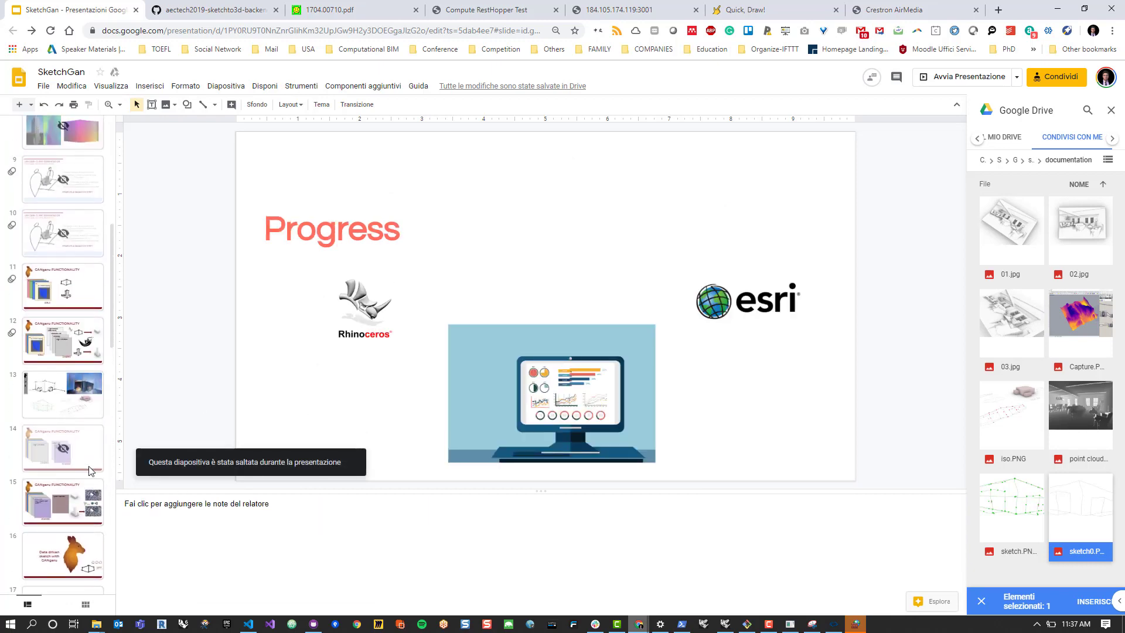
scroll(89, 466, "up", 4)
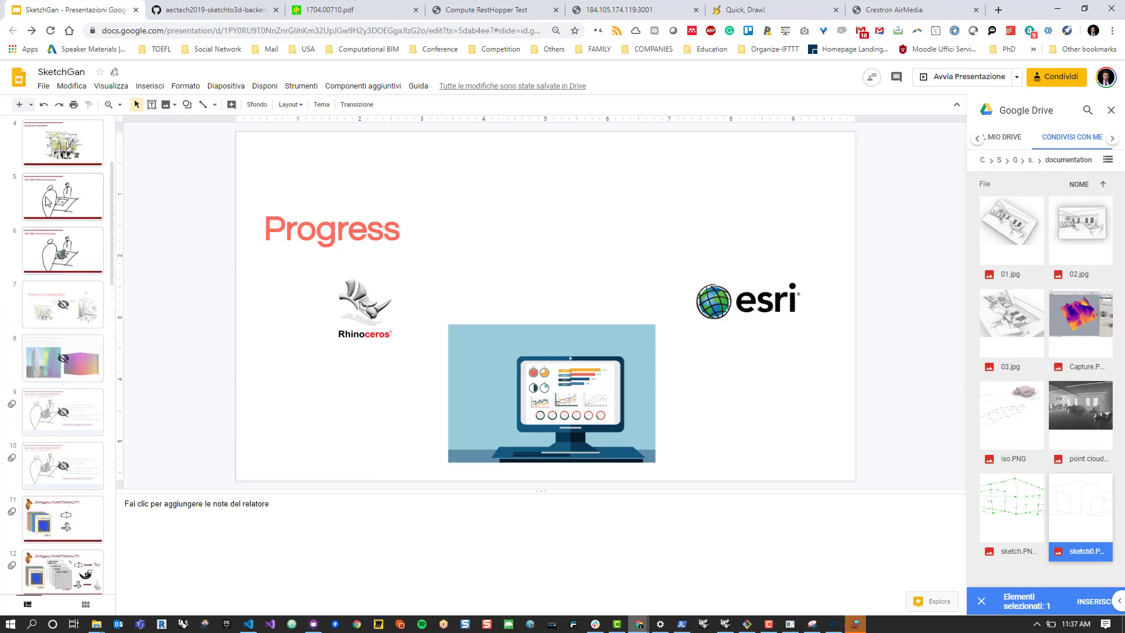
scroll(46, 198, "up", 3)
scroll(45, 196, "down", 3)
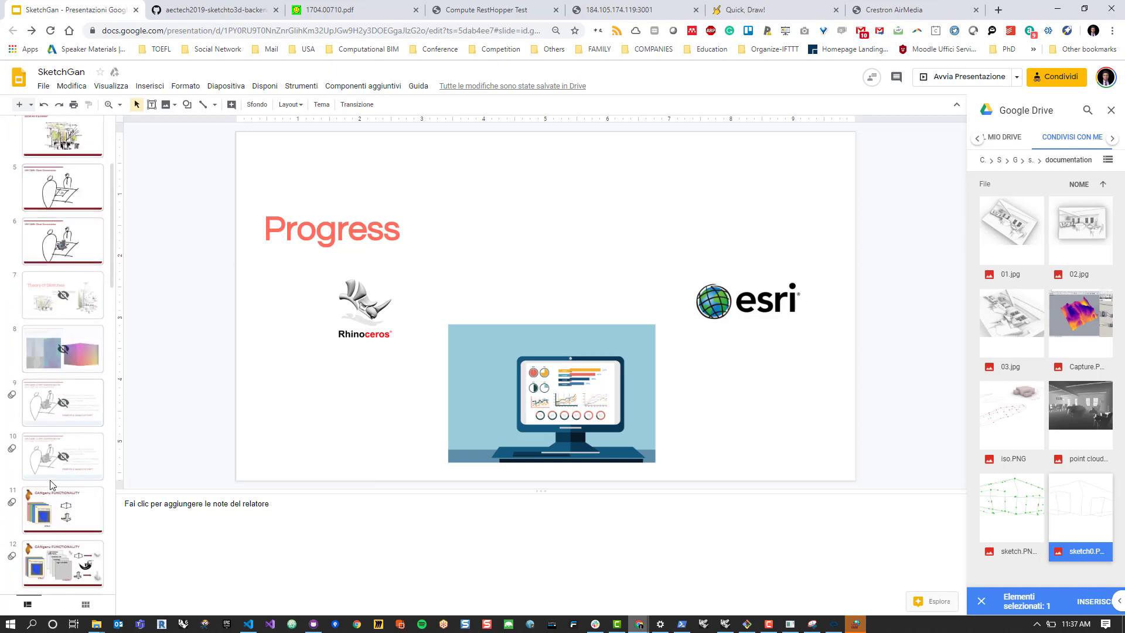
left_click(67, 555)
scroll(67, 556, "down", 1)
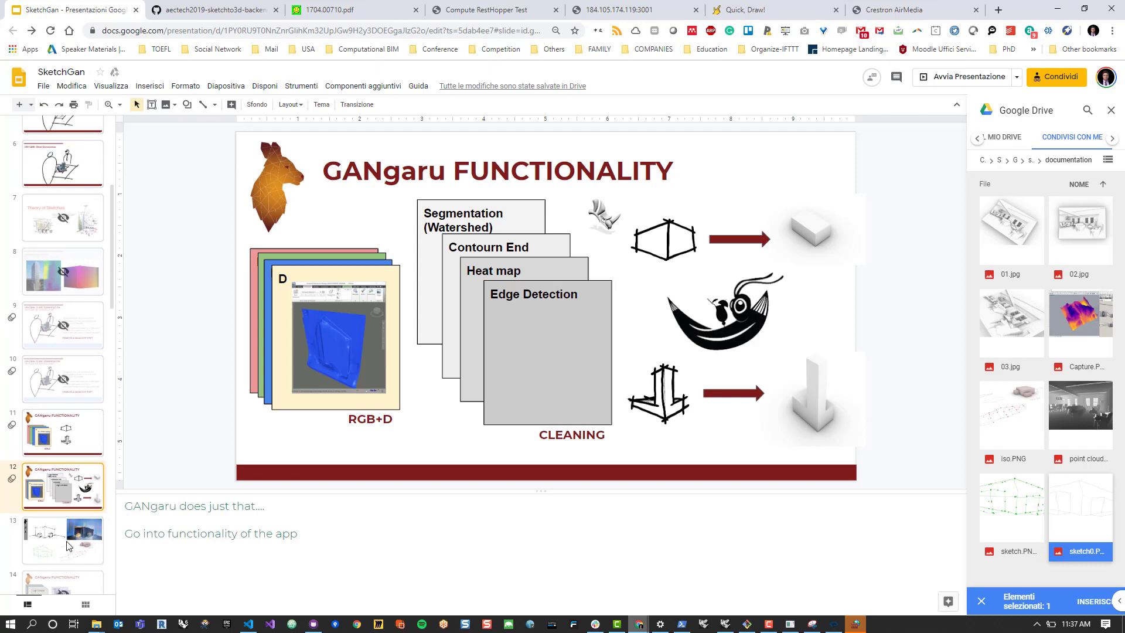
Display slide 13, pairing the line sketch with its generated building and point-cloud outlines.
left_click(69, 546)
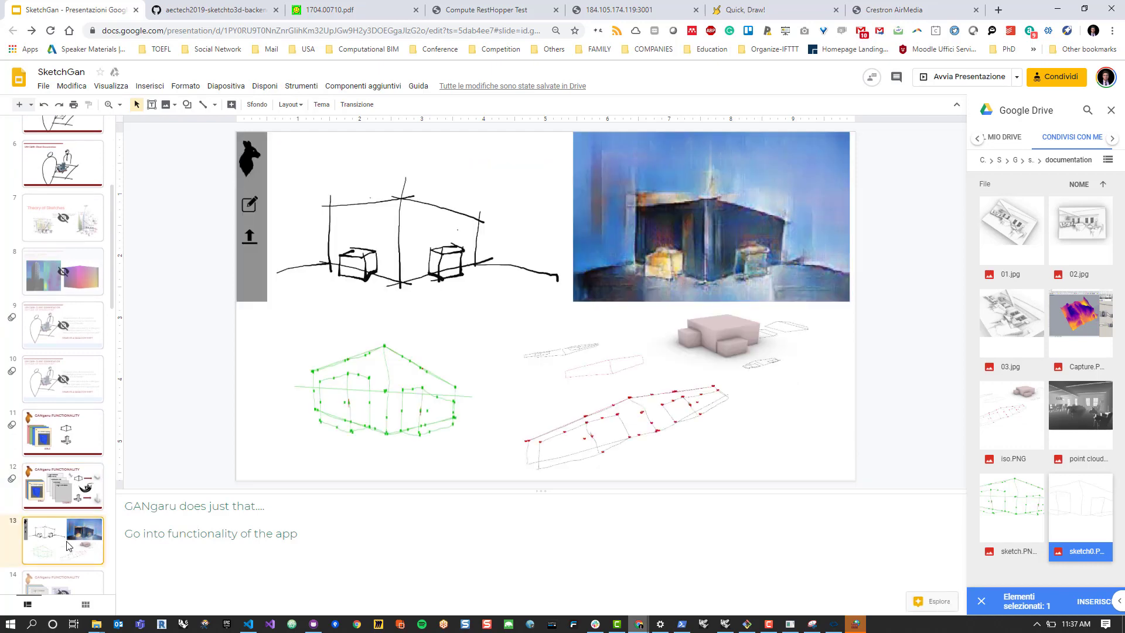